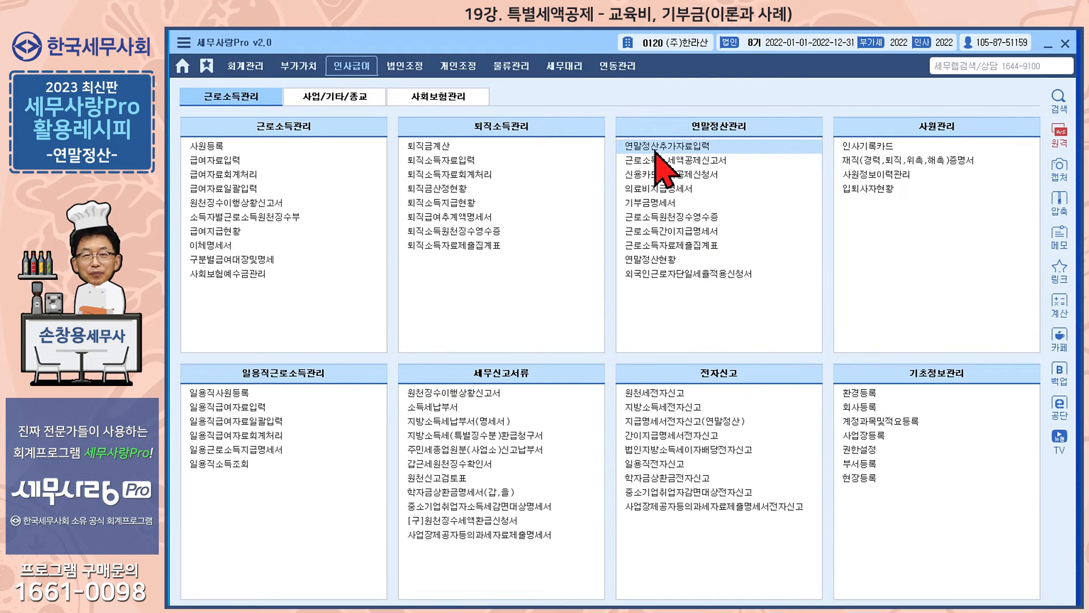
# - Open the year-end settlement additional data entry (연말정산추가자료입력) and show the 부양가족 details of the second employee in the list
pyautogui.click(654, 149)
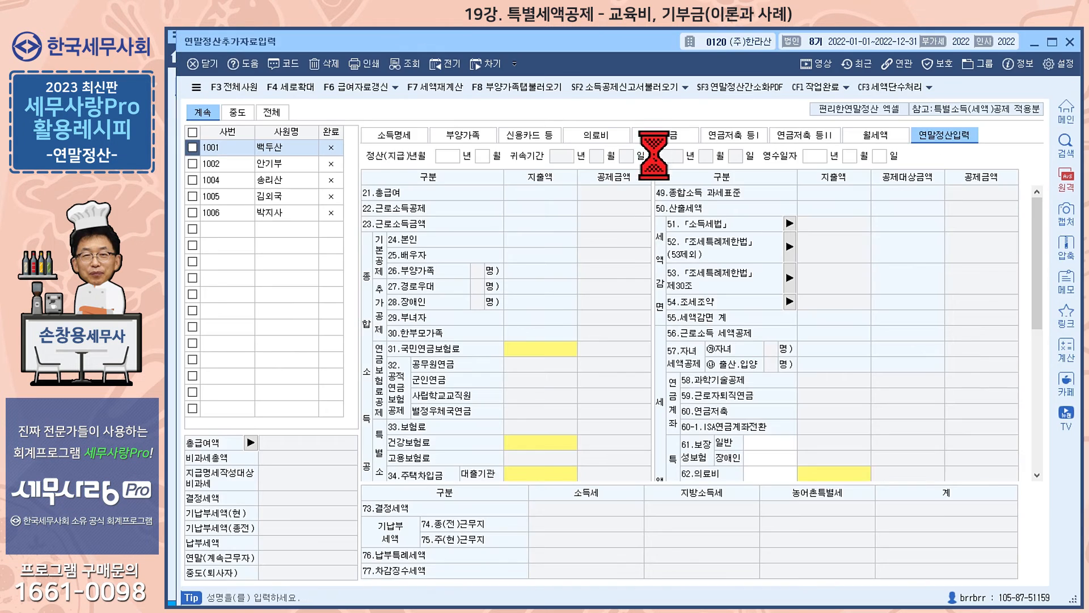
pyautogui.click(294, 164)
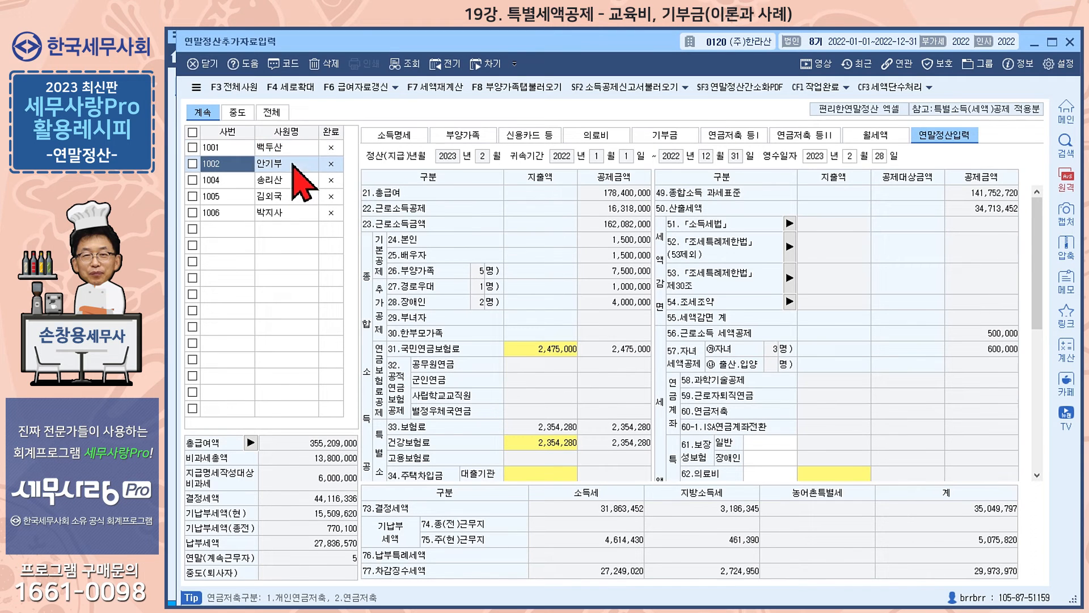
pyautogui.click(471, 141)
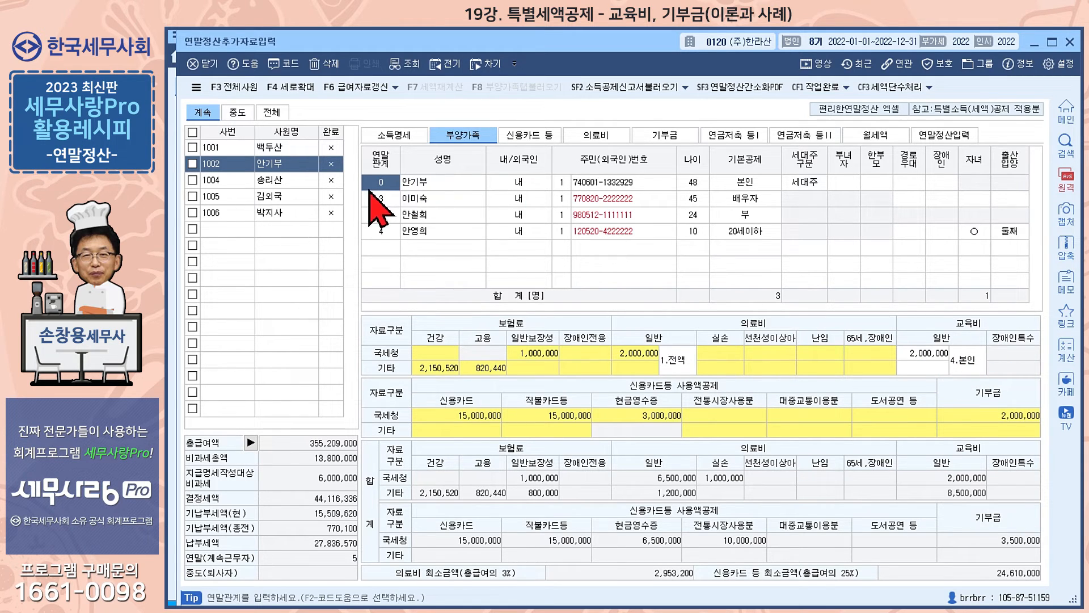
# - Examine the education expense (교육비) amounts and category codes of the employee, the spouse and both children
pyautogui.click(931, 358)
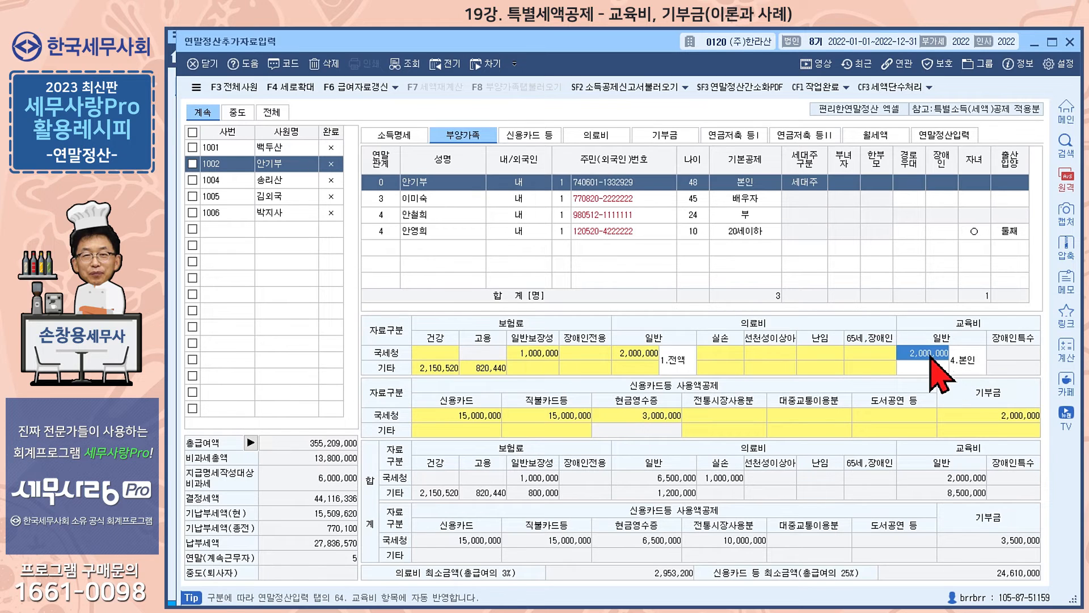
pyautogui.click(964, 366)
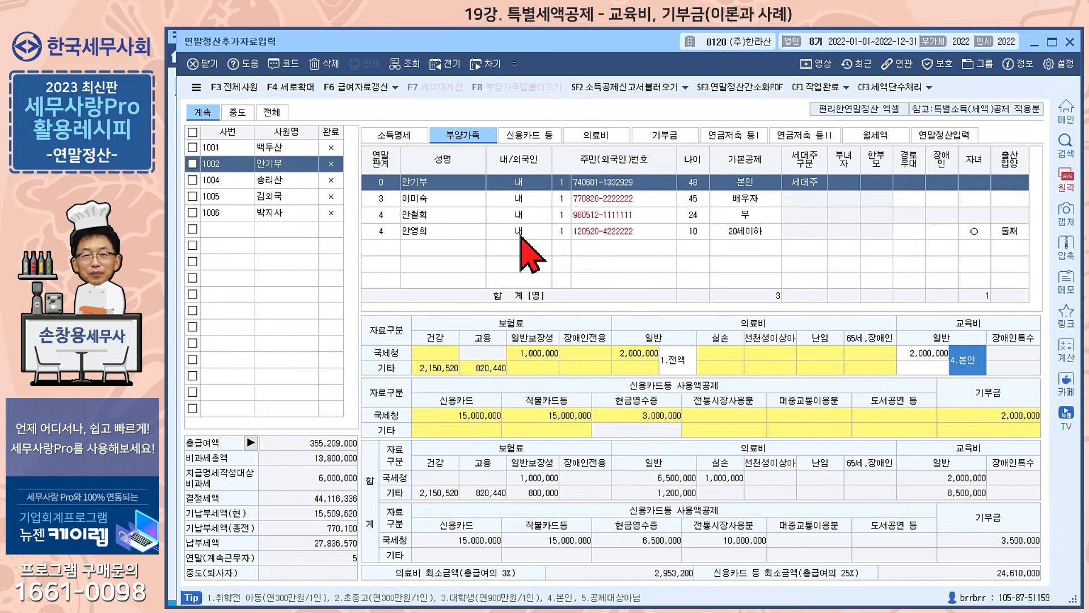
pyautogui.click(418, 199)
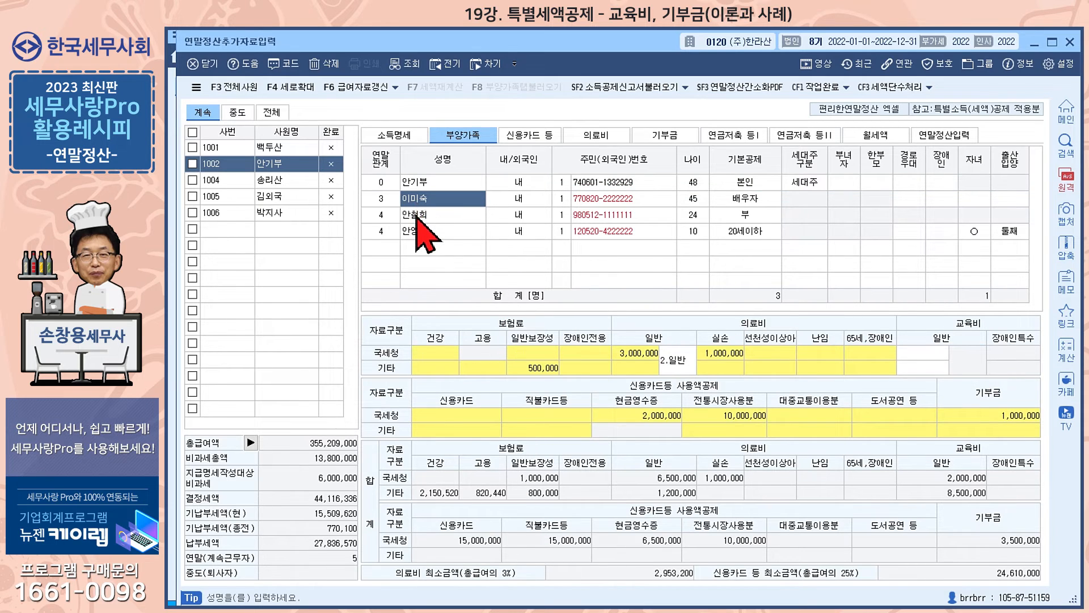
pyautogui.click(418, 216)
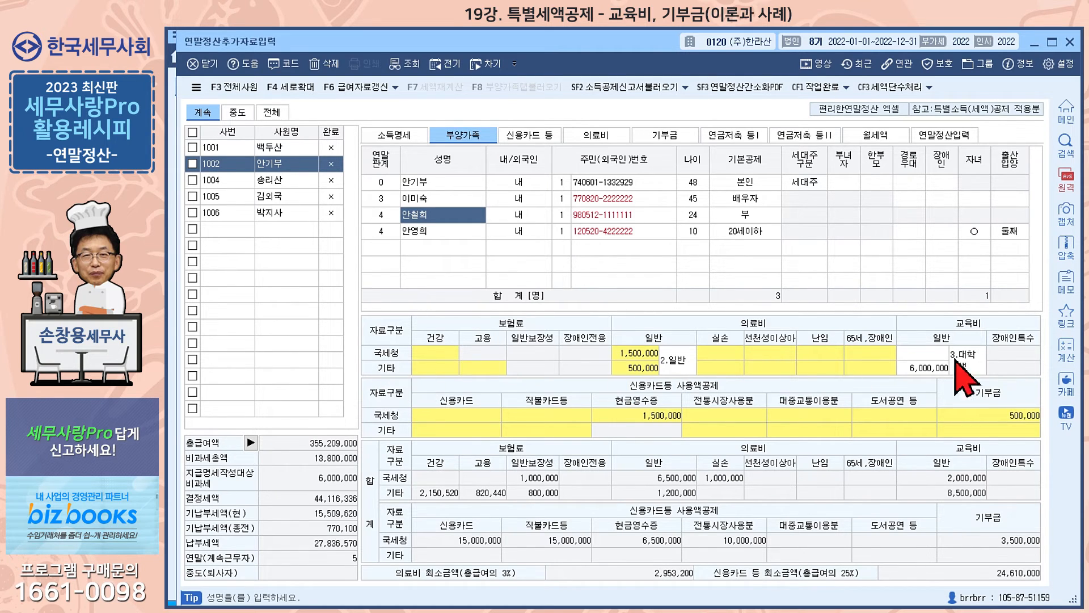
pyautogui.click(449, 232)
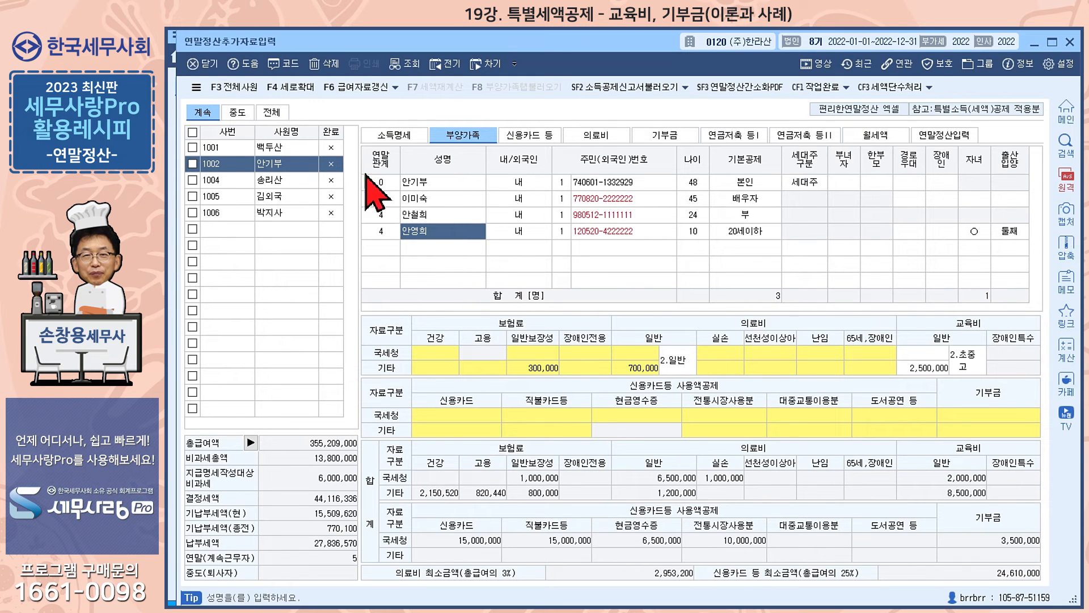
# - Open the donation (기부금) details from the employee's own row and examine the donation type, code and amount entered for each donor
pyautogui.click(414, 185)
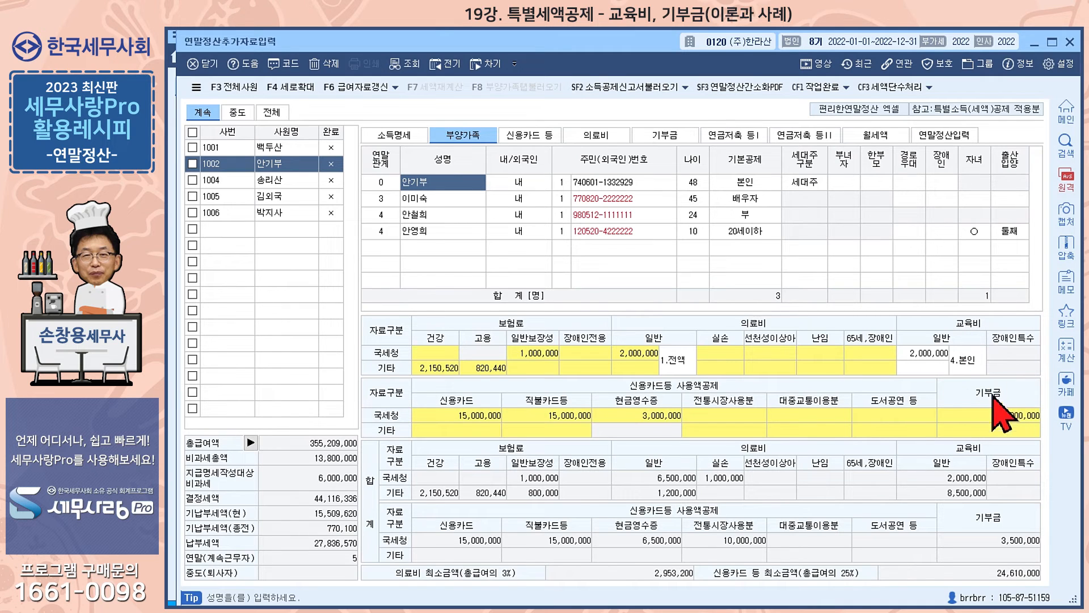
pyautogui.doubleClick(982, 417)
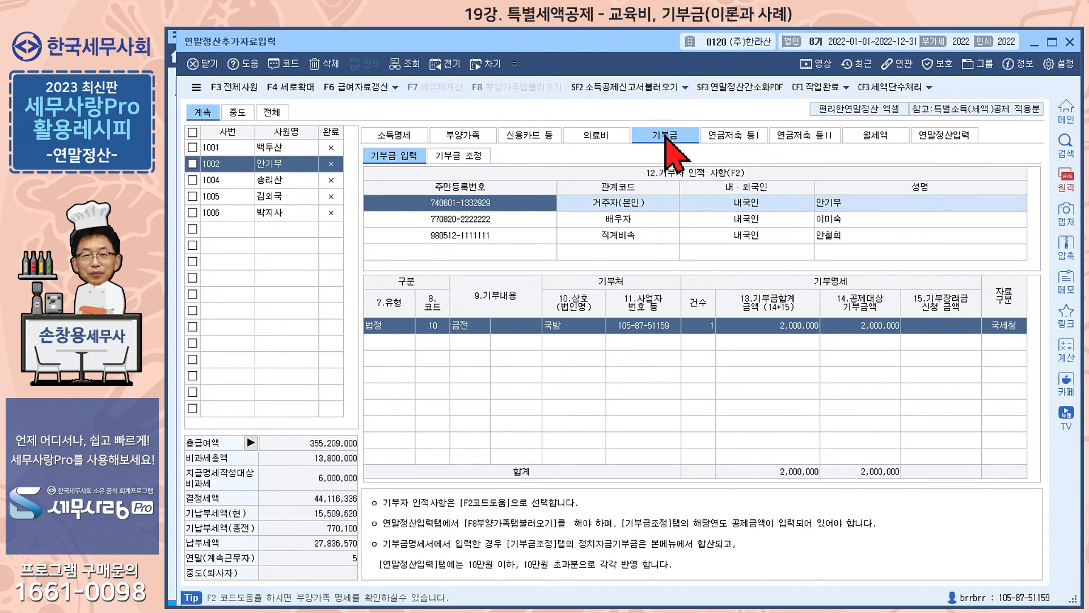
pyautogui.click(519, 221)
pyautogui.click(521, 203)
pyautogui.click(519, 218)
pyautogui.click(519, 235)
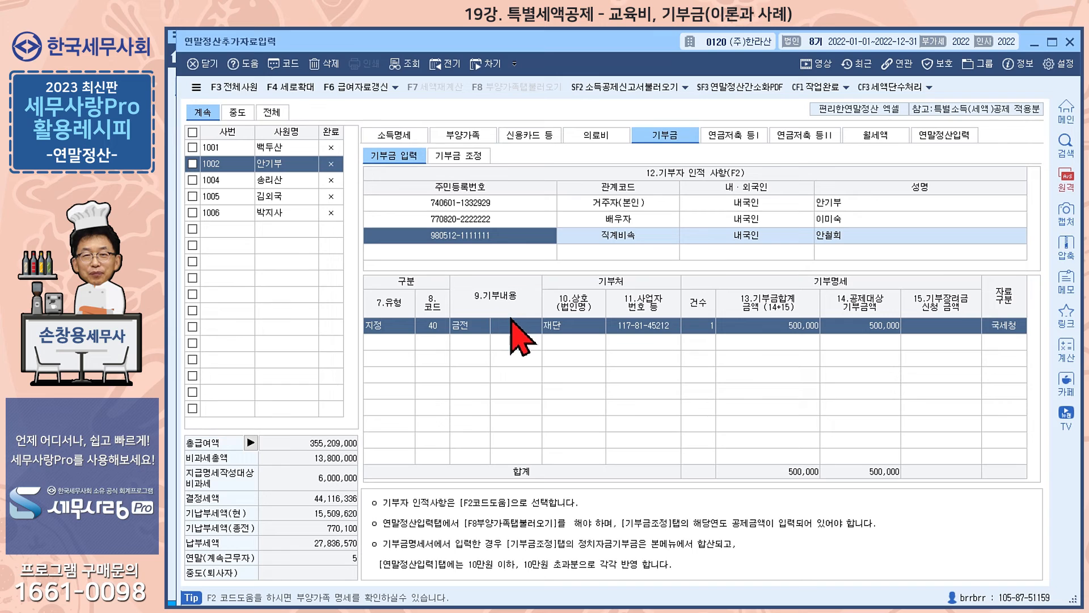
pyautogui.click(530, 203)
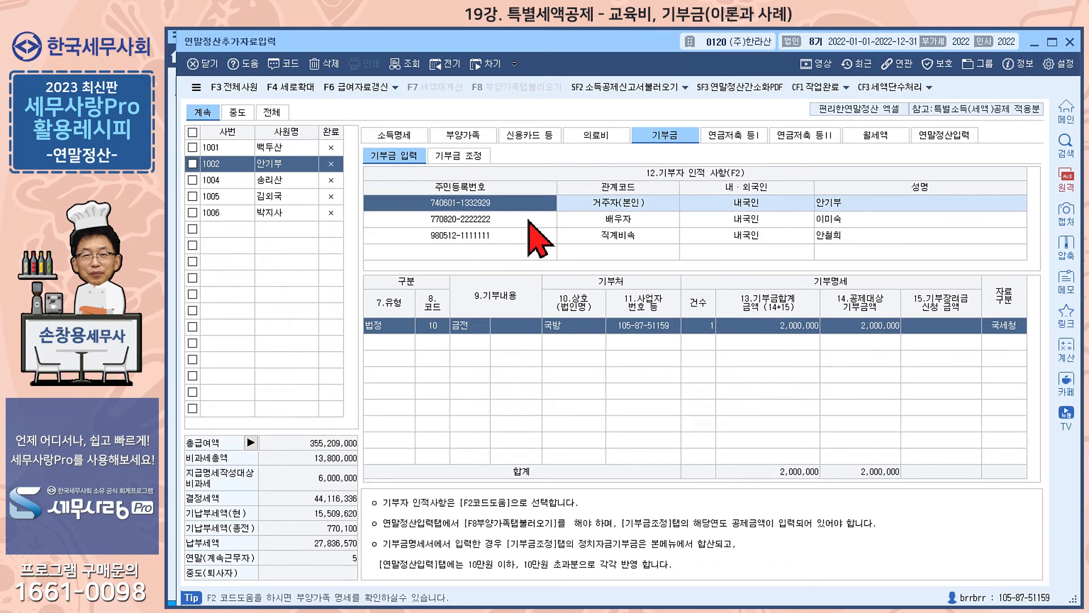
pyautogui.click(526, 223)
pyautogui.click(527, 234)
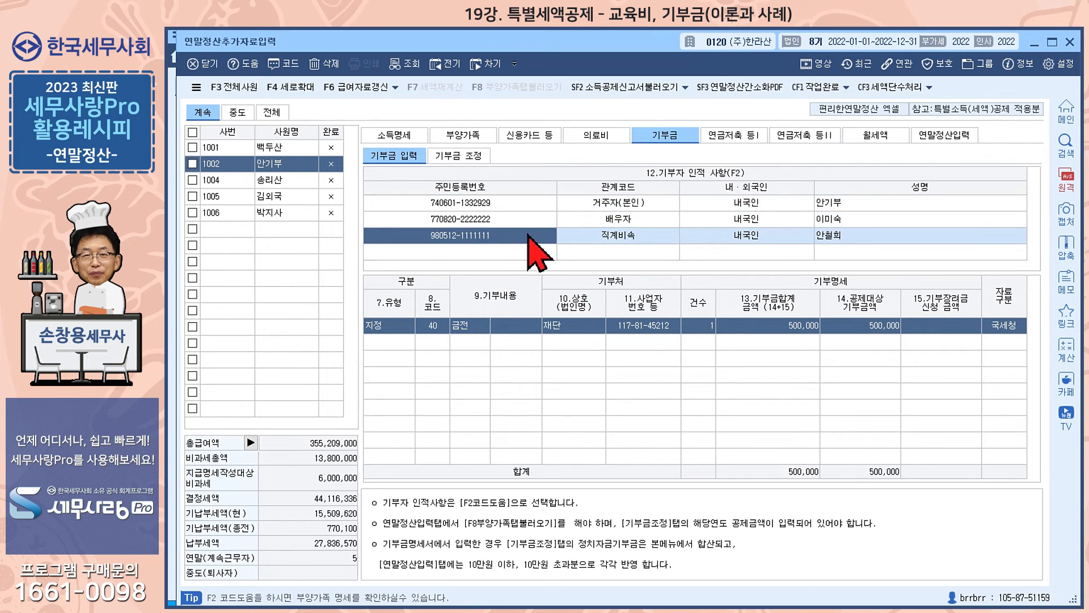
pyautogui.click(519, 203)
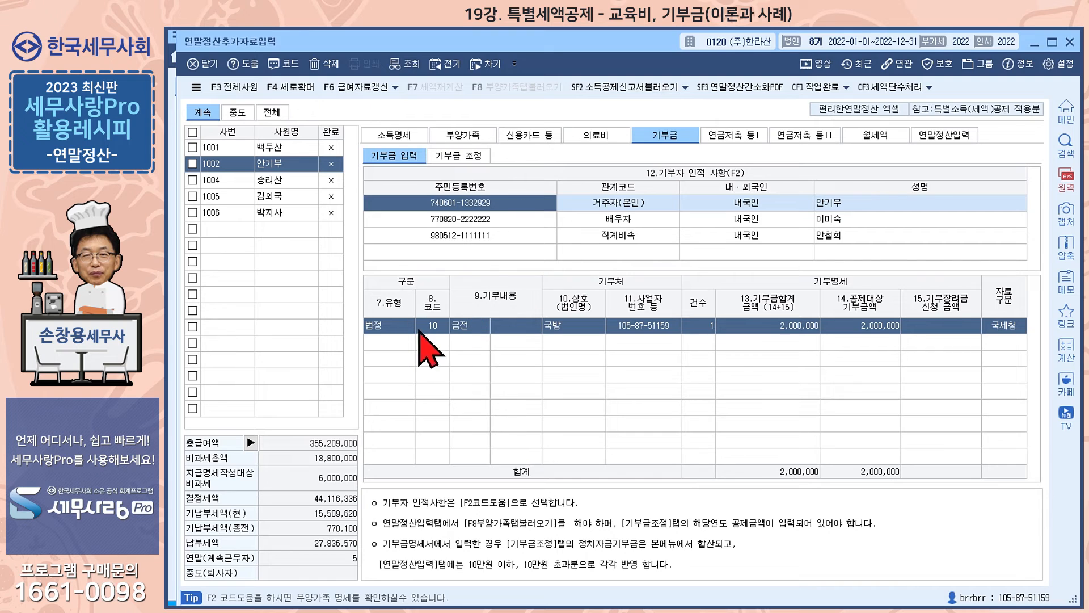
pyautogui.click(532, 220)
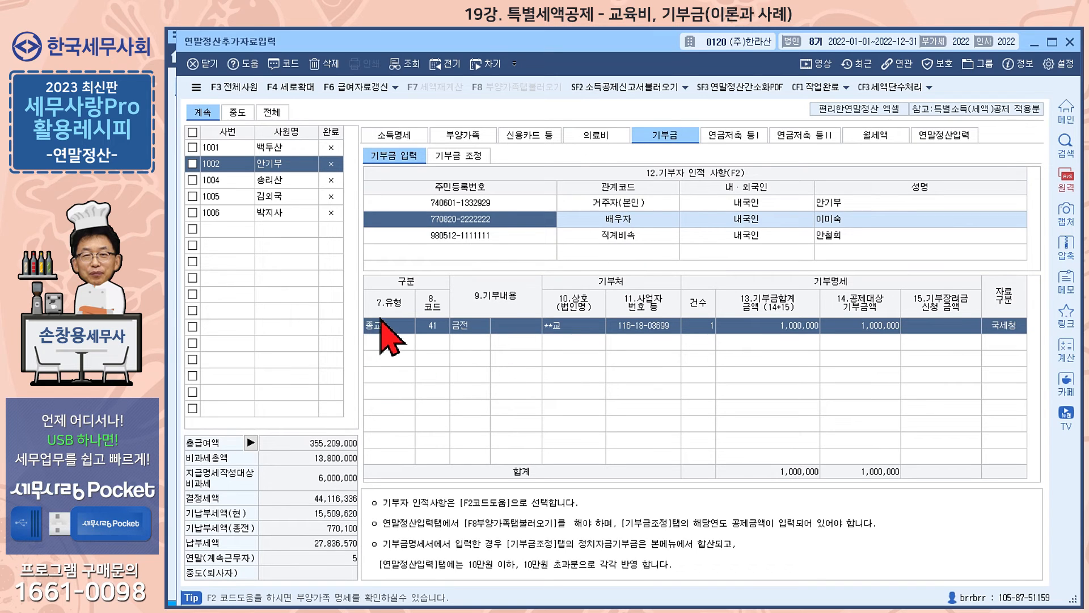
pyautogui.click(518, 238)
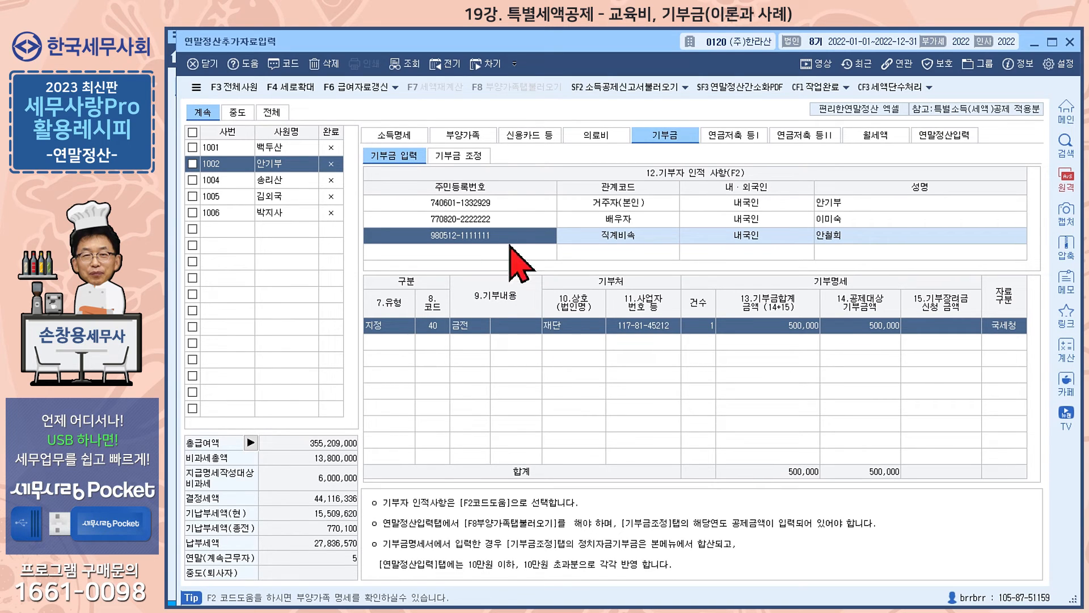
# - Open the deduction calculation from the donation adjustment (기부금 조정) and load the earned income and the deductible amounts by donation code
pyautogui.click(467, 156)
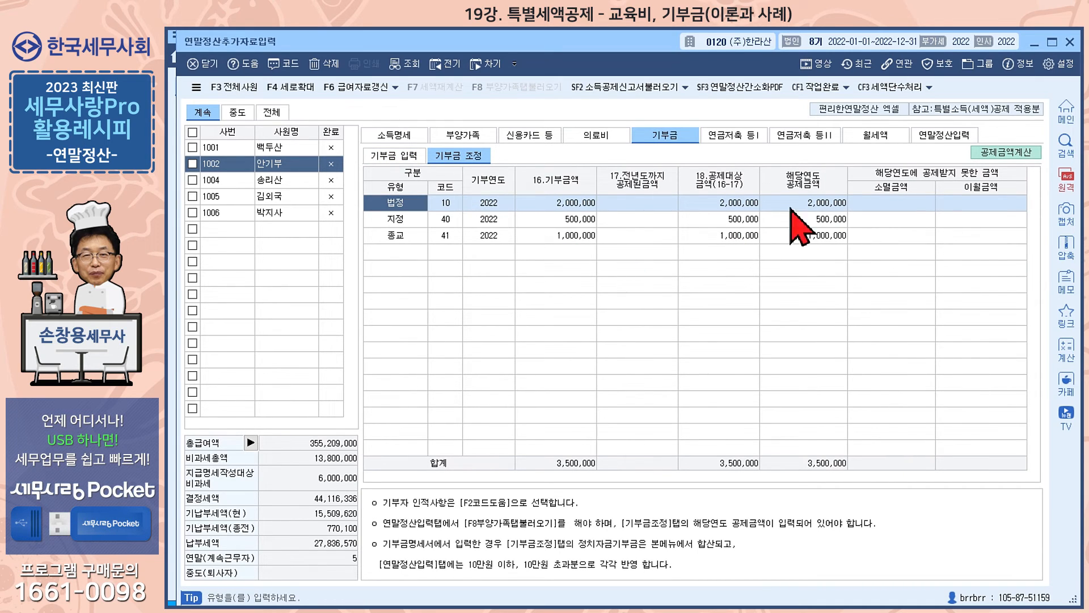
pyautogui.click(1014, 156)
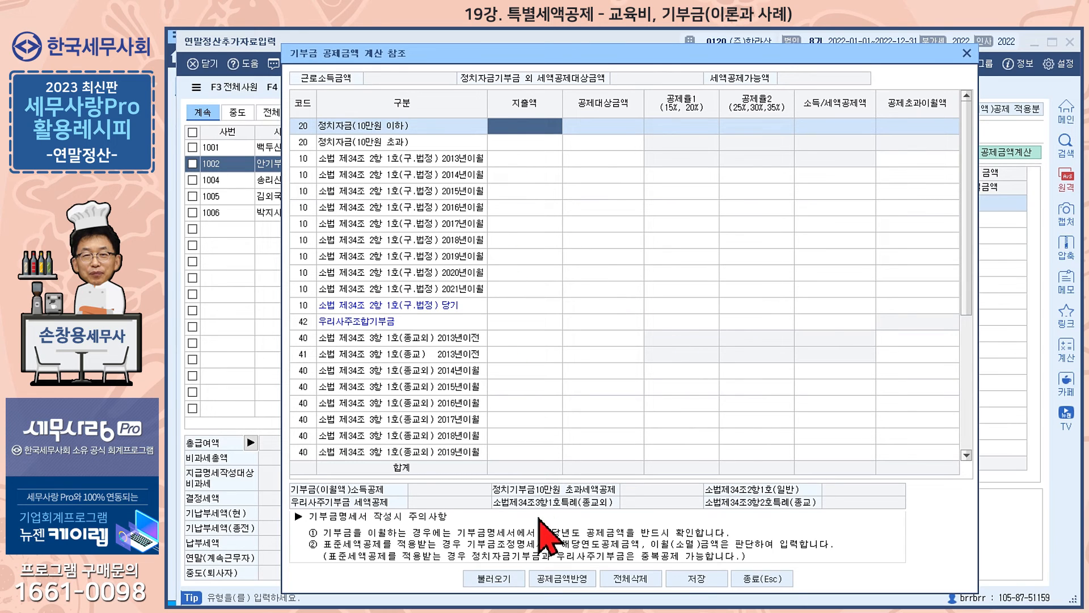
pyautogui.click(505, 578)
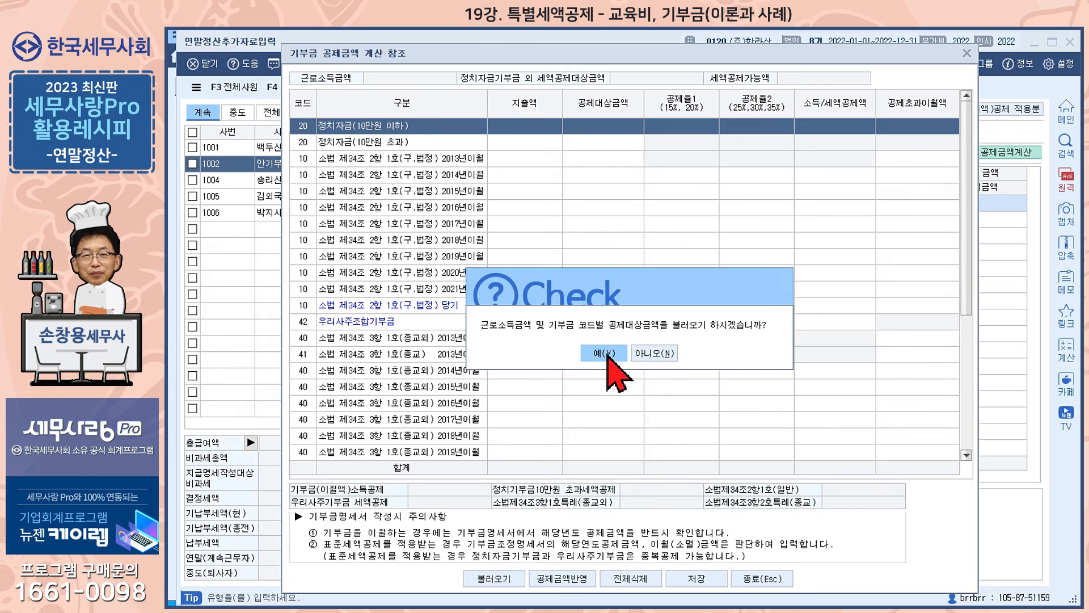
pyautogui.click(608, 355)
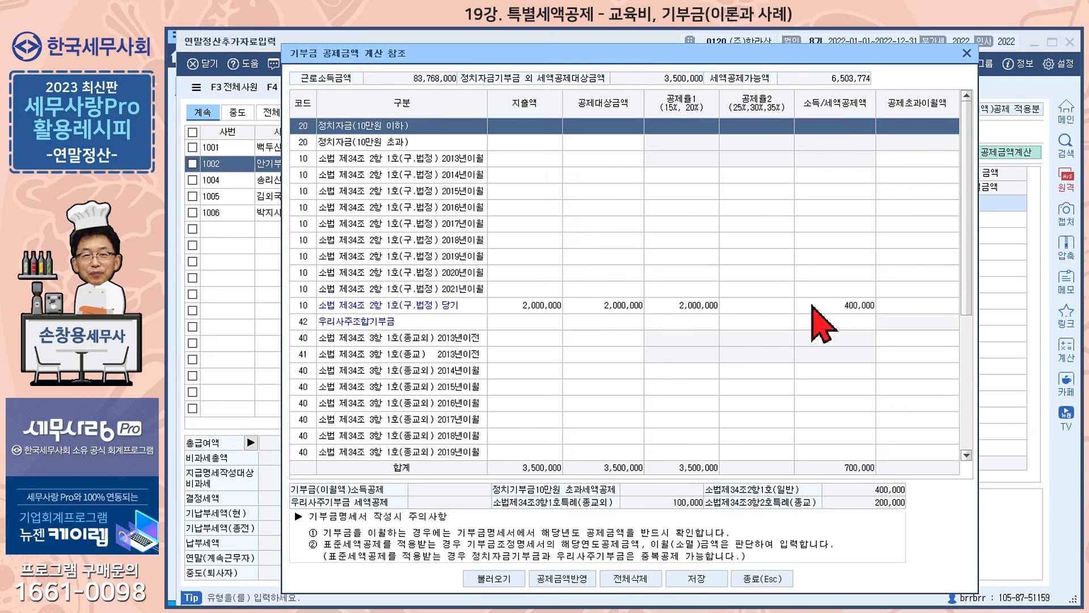
# - Apply the calculated donation deduction amounts (공제금액반영), save them and close the calculation
pyautogui.moveTo(968, 252); pyautogui.dragTo(964, 434)
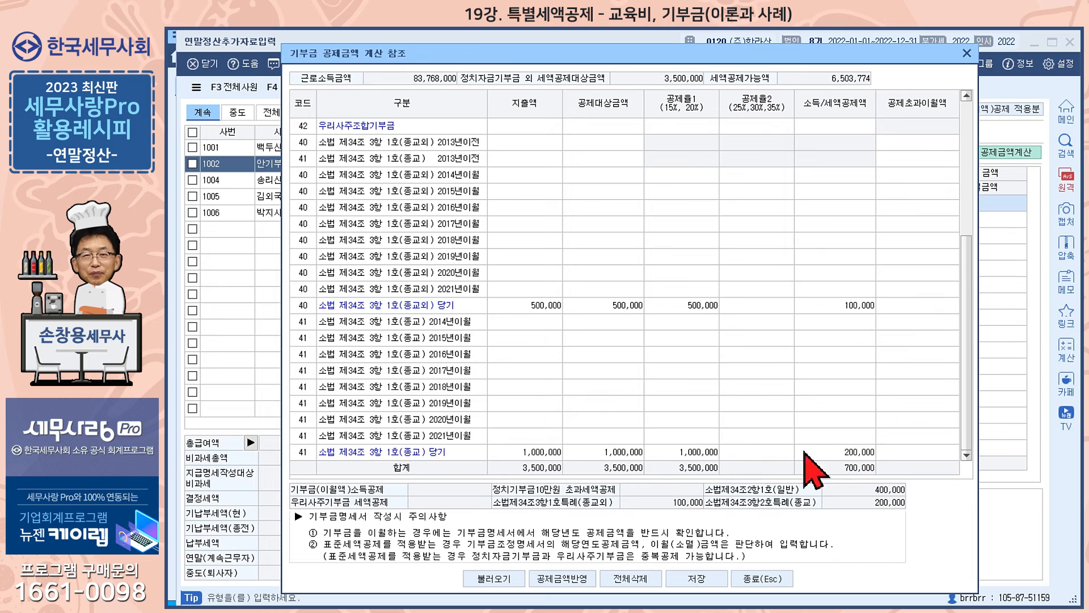
pyautogui.click(567, 579)
pyautogui.click(605, 375)
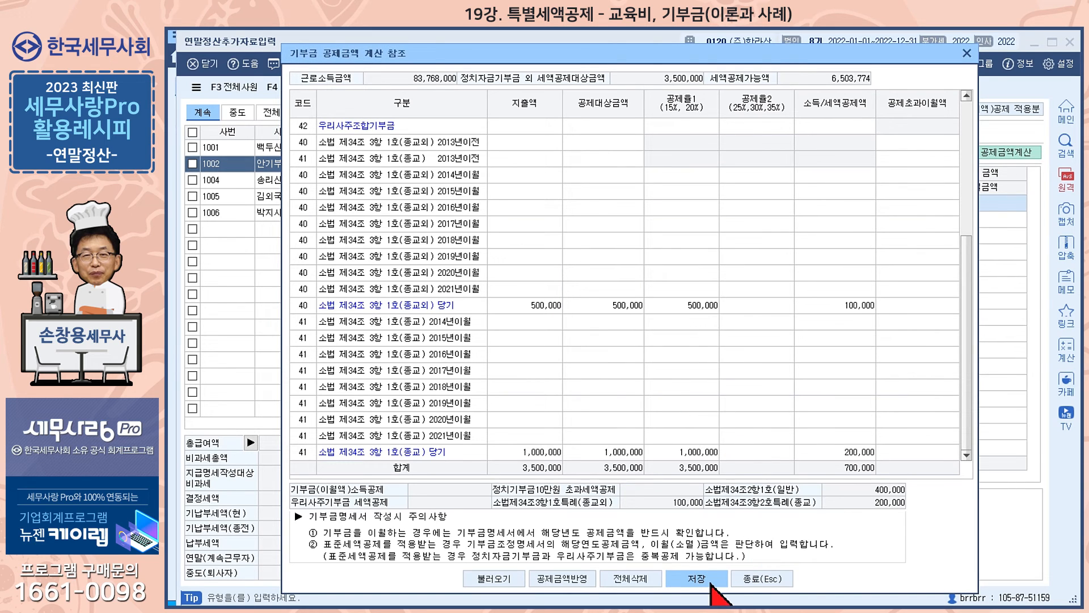
pyautogui.click(762, 580)
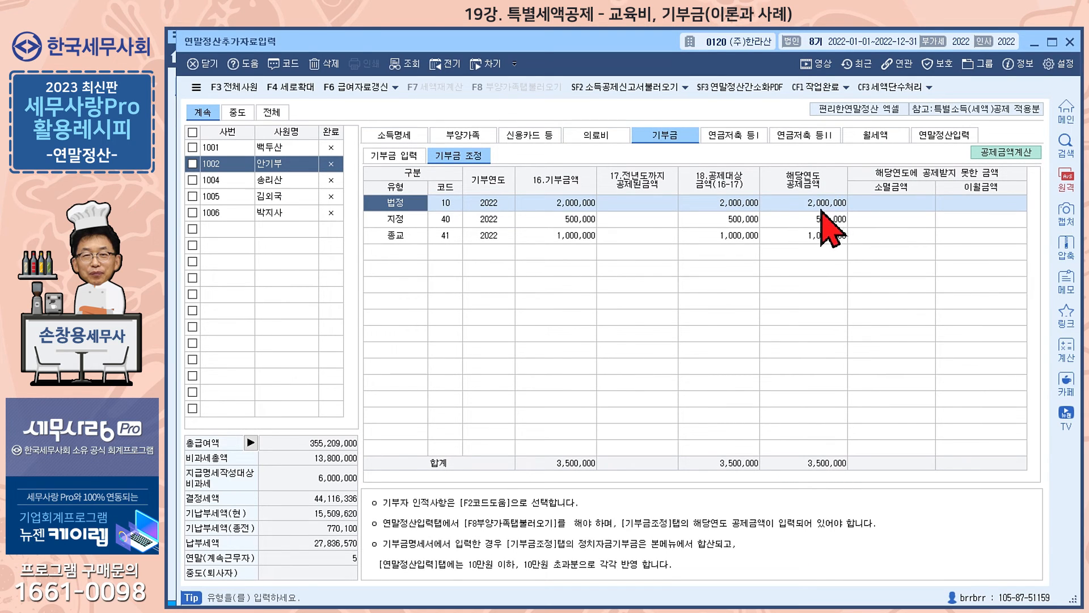
# - Check the education and donation tax credits in 연말정산입력, including the detailed donation breakdown by type and year
pyautogui.click(943, 136)
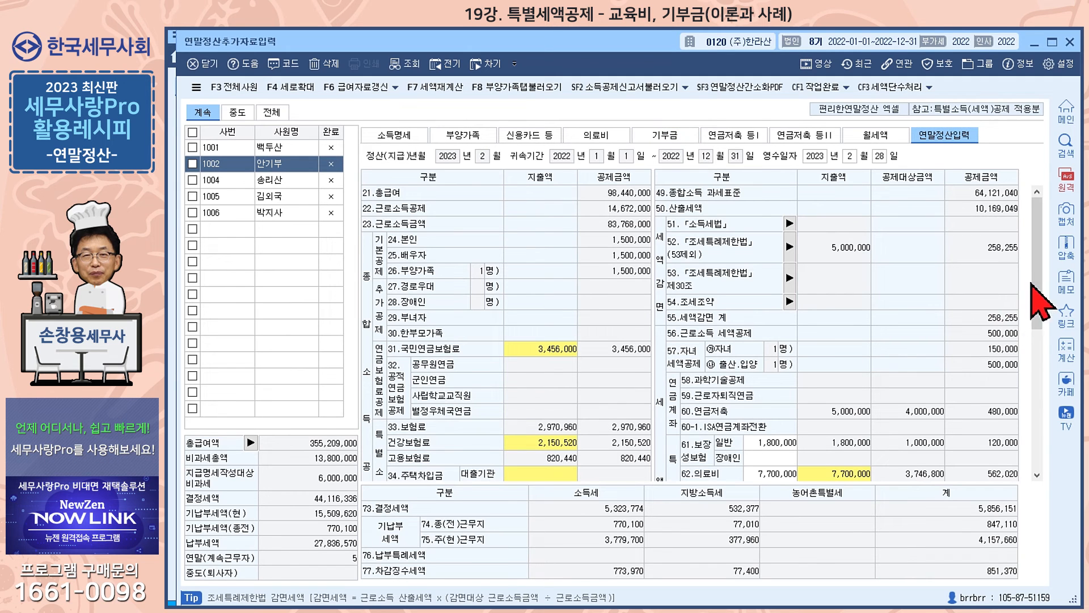
pyautogui.moveTo(1036, 283); pyautogui.dragTo(1036, 340)
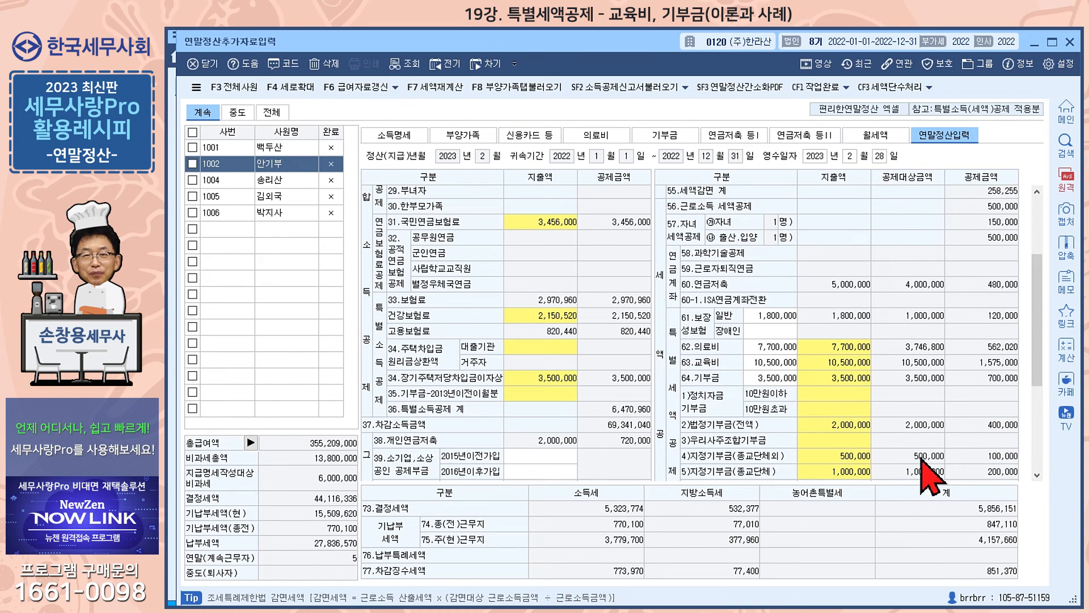
pyautogui.doubleClick(846, 434)
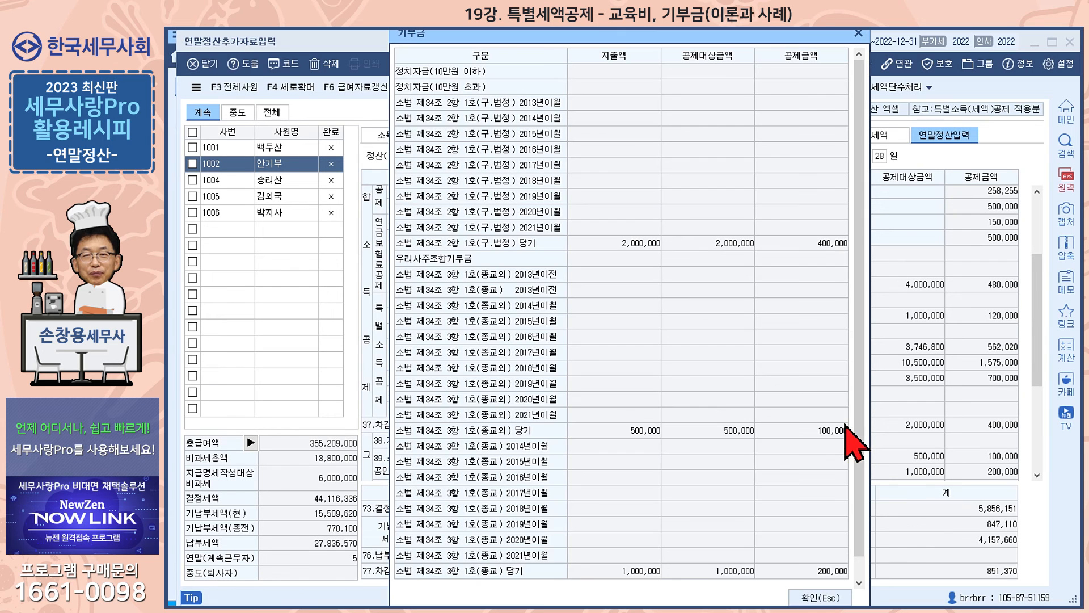
pyautogui.moveTo(858, 168); pyautogui.dragTo(858, 301)
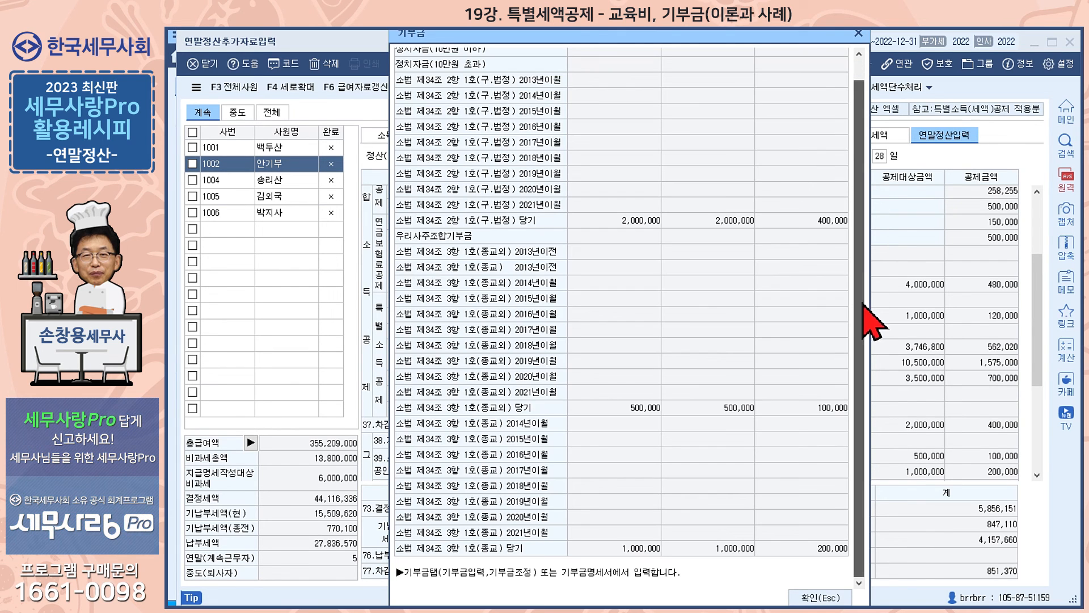
pyautogui.click(858, 34)
# - Reopen the donation deduction calculation reference (기부금 공제금액 계산 참조), review all its rows and close it
pyautogui.click(669, 136)
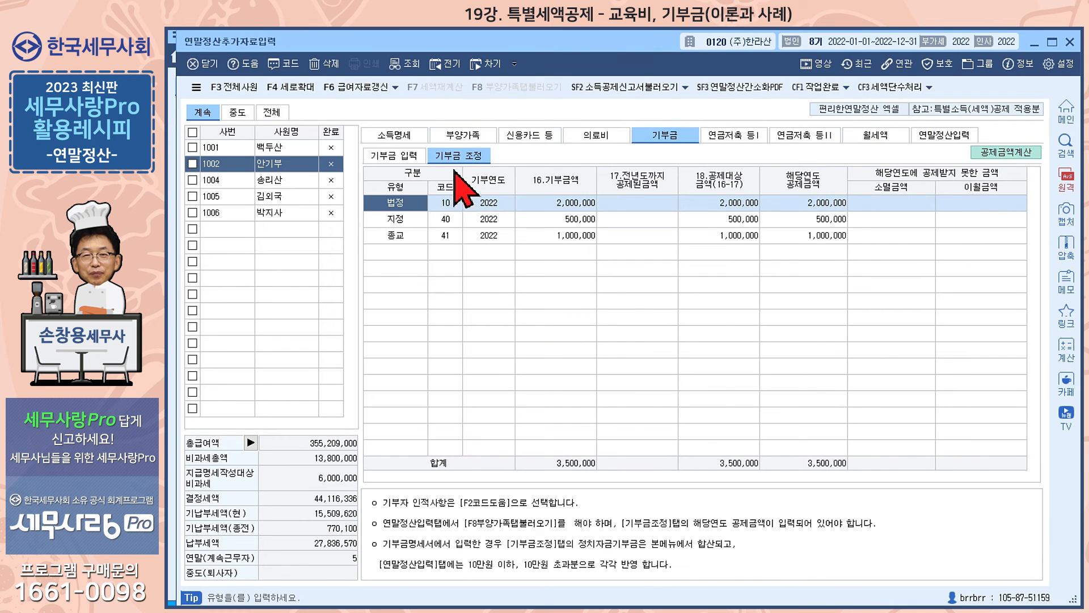
pyautogui.click(1021, 157)
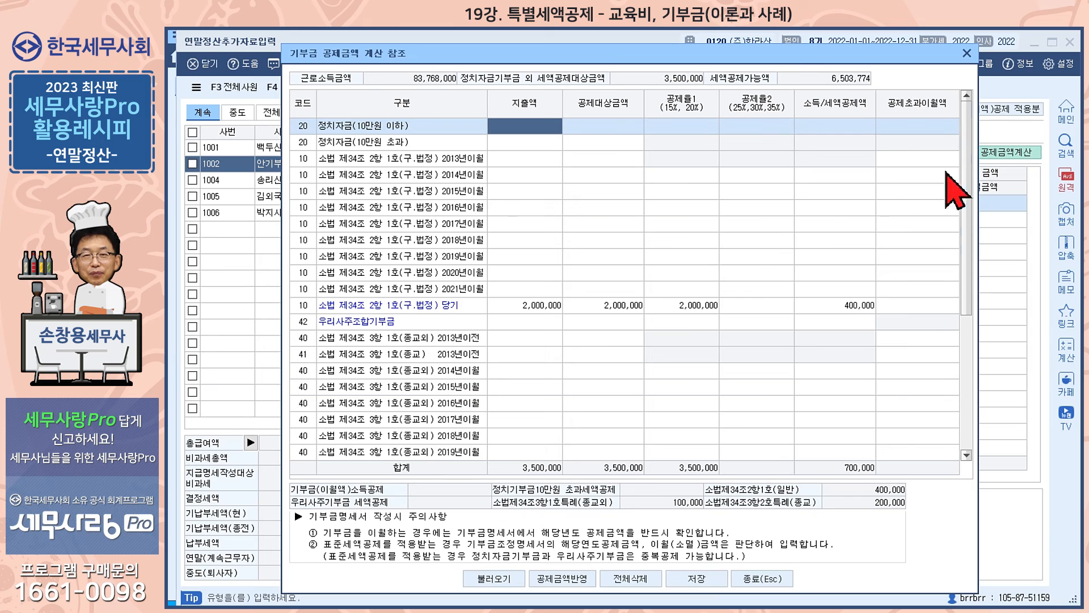
pyautogui.moveTo(971, 181); pyautogui.dragTo(1049, 316)
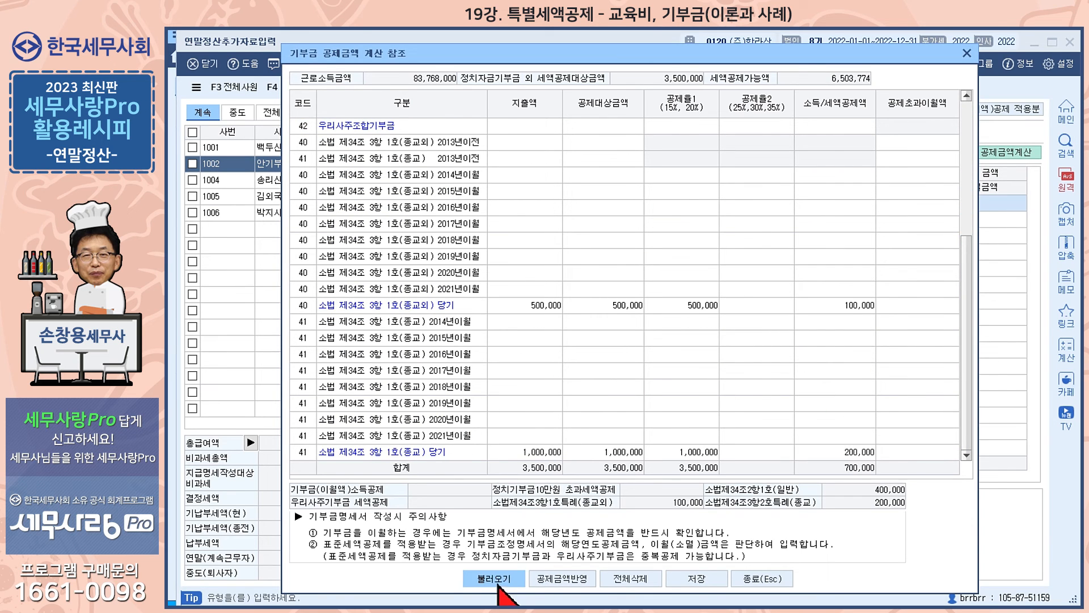
pyautogui.click(967, 53)
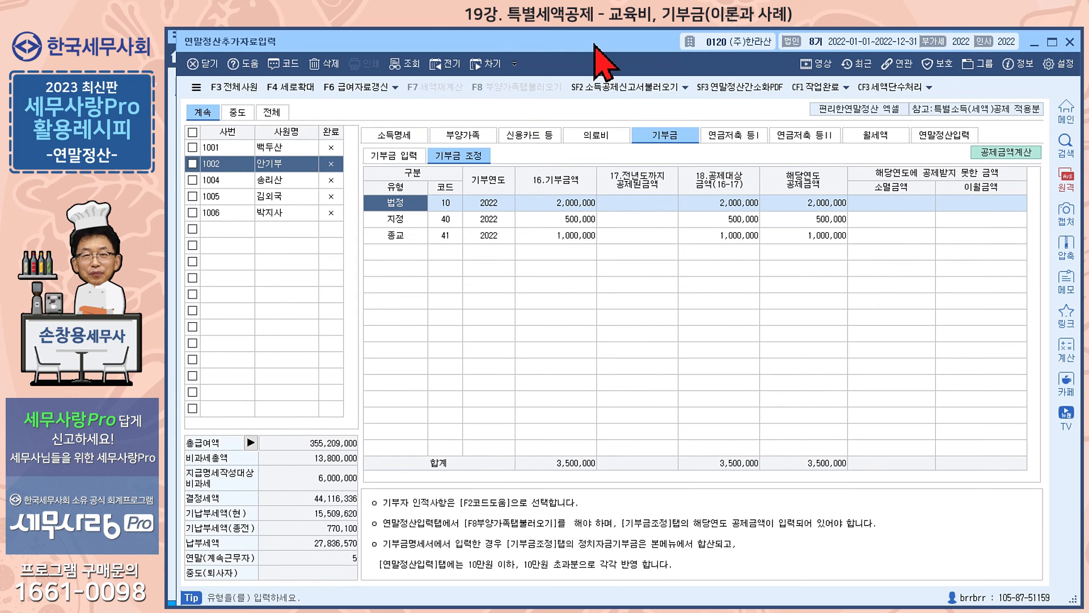
# - Open the donation statement (기부금명세서) from the year-end settlement management menu and display the second employee's donation records
pyautogui.moveTo(594, 41); pyautogui.dragTo(590, 51)
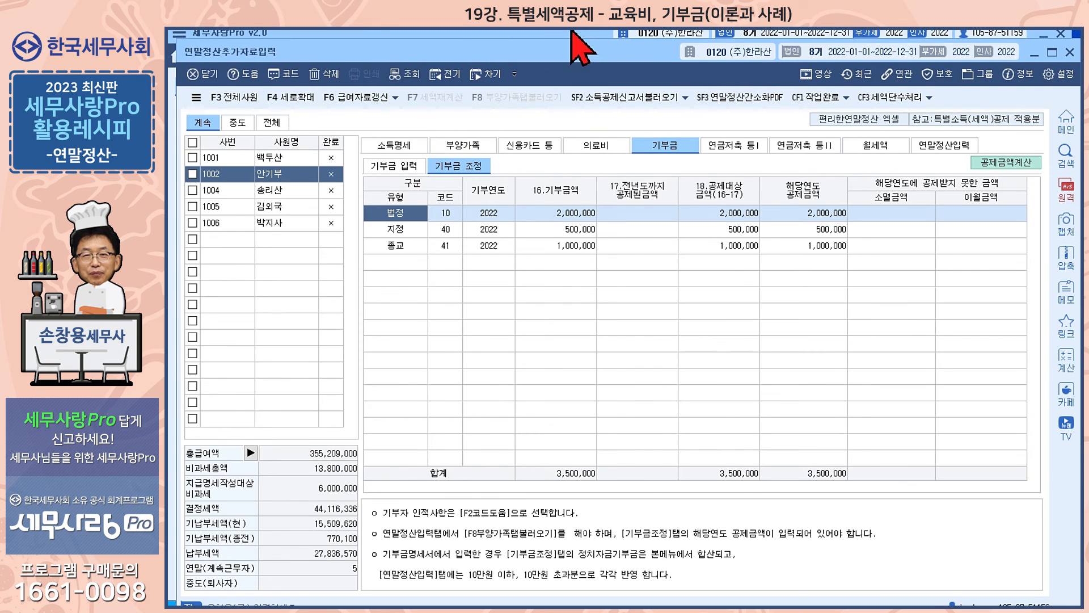
pyautogui.click(572, 33)
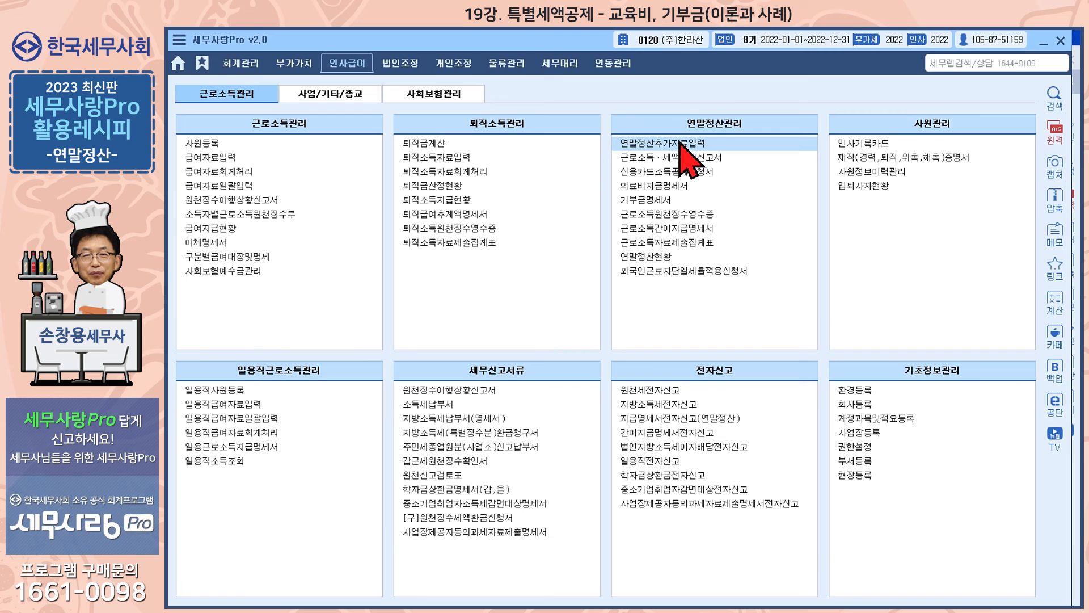
pyautogui.click(657, 201)
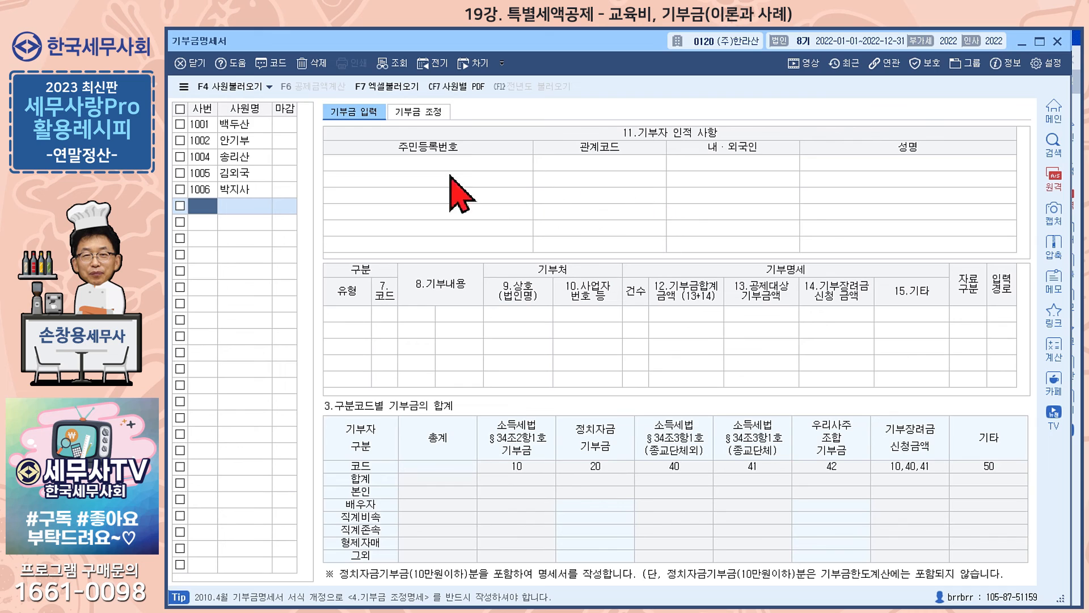
pyautogui.click(235, 139)
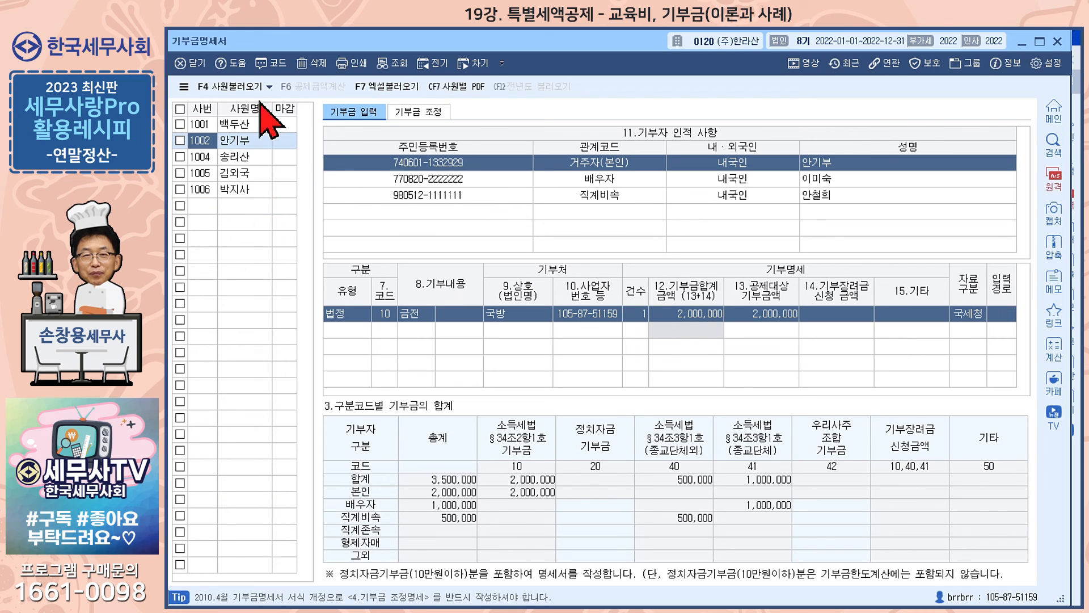
# - Check the donation adjustment details (기부금 조정) and their deduction calculation (공제금액계산), then close the calculation and the donation statement
pyautogui.moveTo(534, 43); pyautogui.dragTo(542, 43)
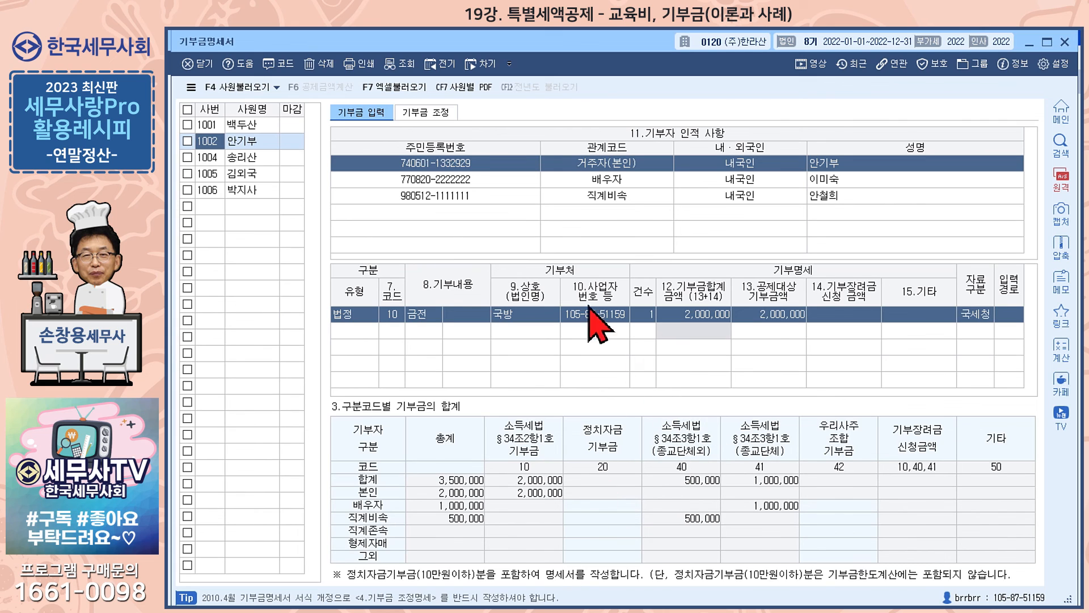
pyautogui.click(443, 113)
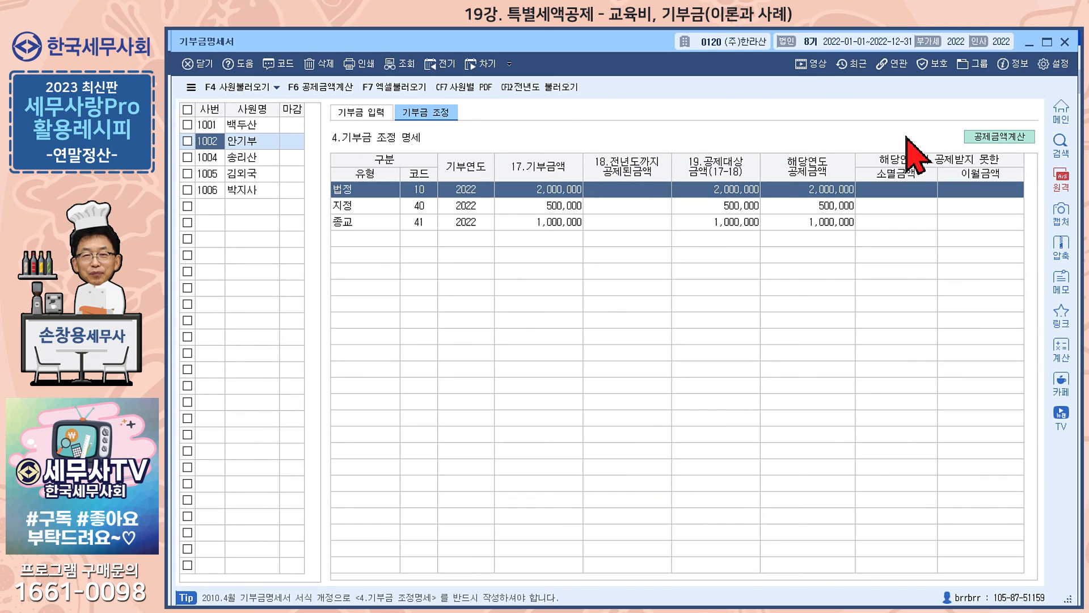
pyautogui.click(1016, 139)
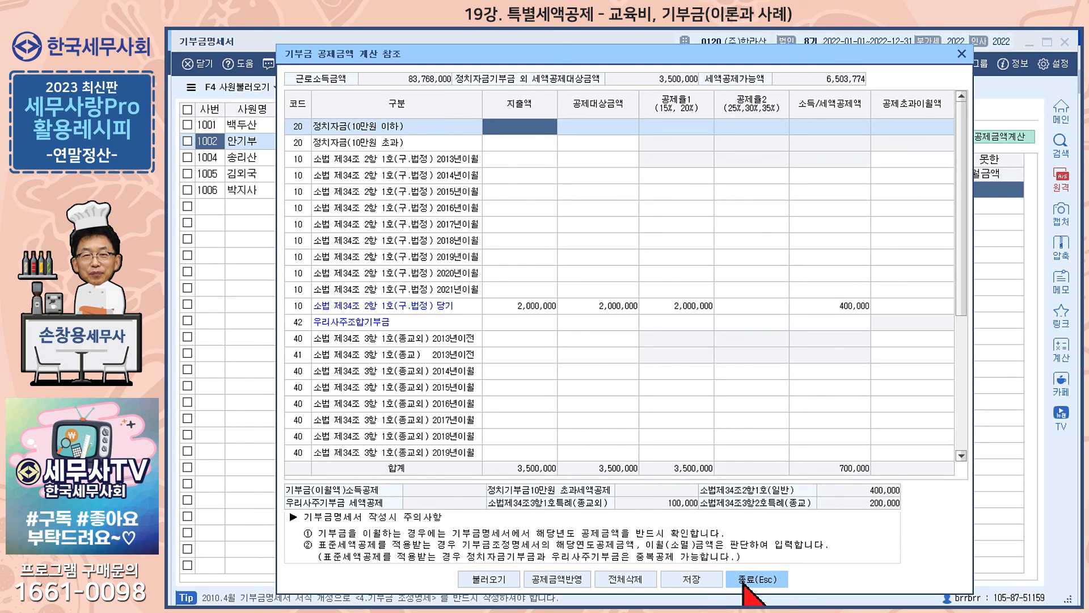
pyautogui.click(752, 580)
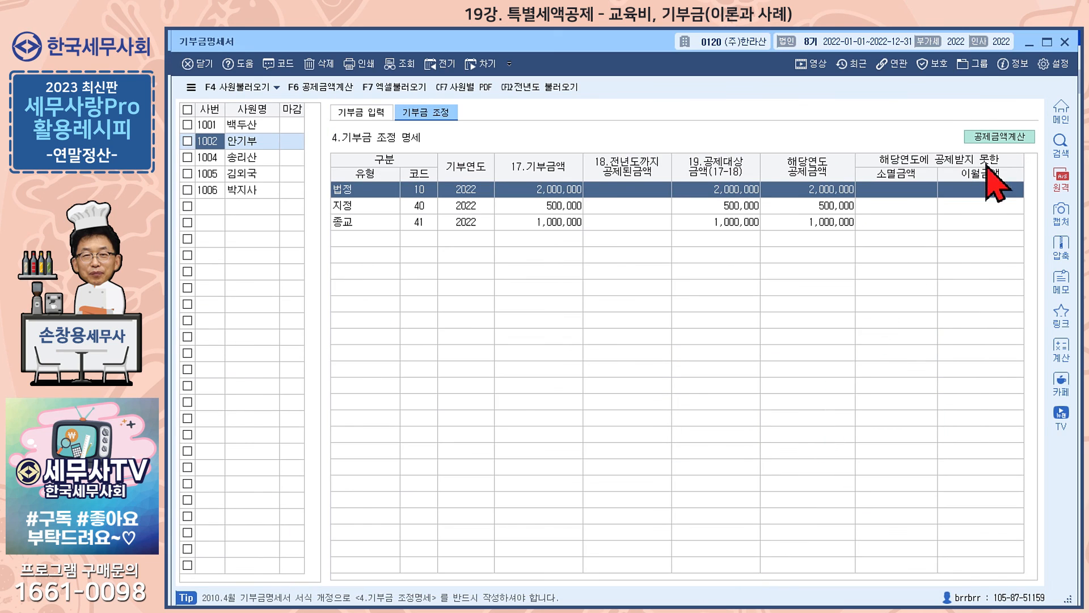
pyautogui.click(1064, 43)
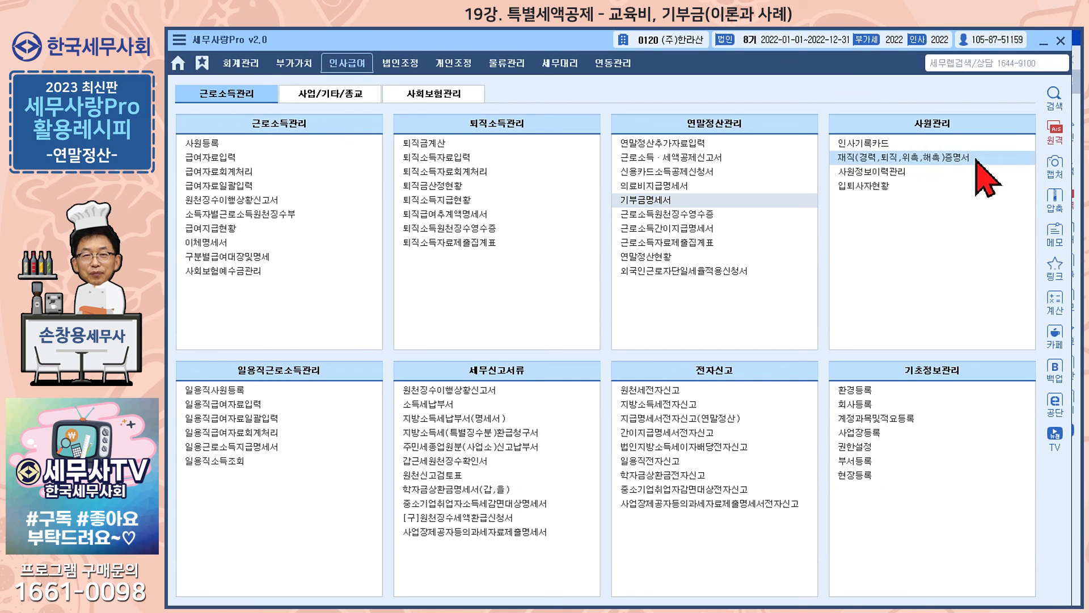
# - Open 연말정산추가자료입력 and, from 연말정산입력, compare special deductions with the standard tax credit in 특별소득(세액)공제 적용분, closing the comparison when done
pyautogui.click(681, 144)
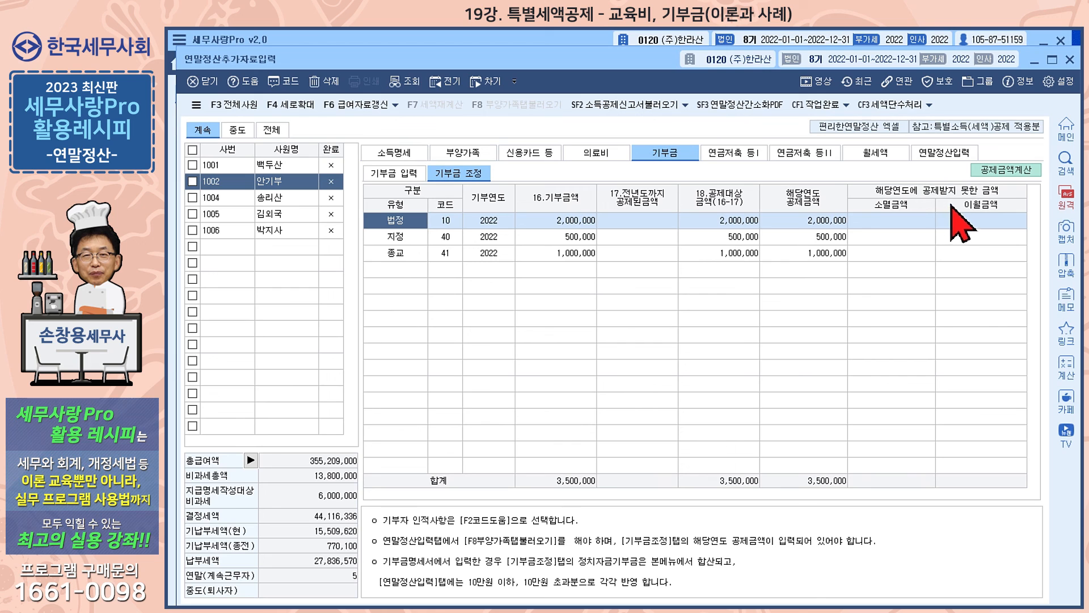
pyautogui.click(953, 152)
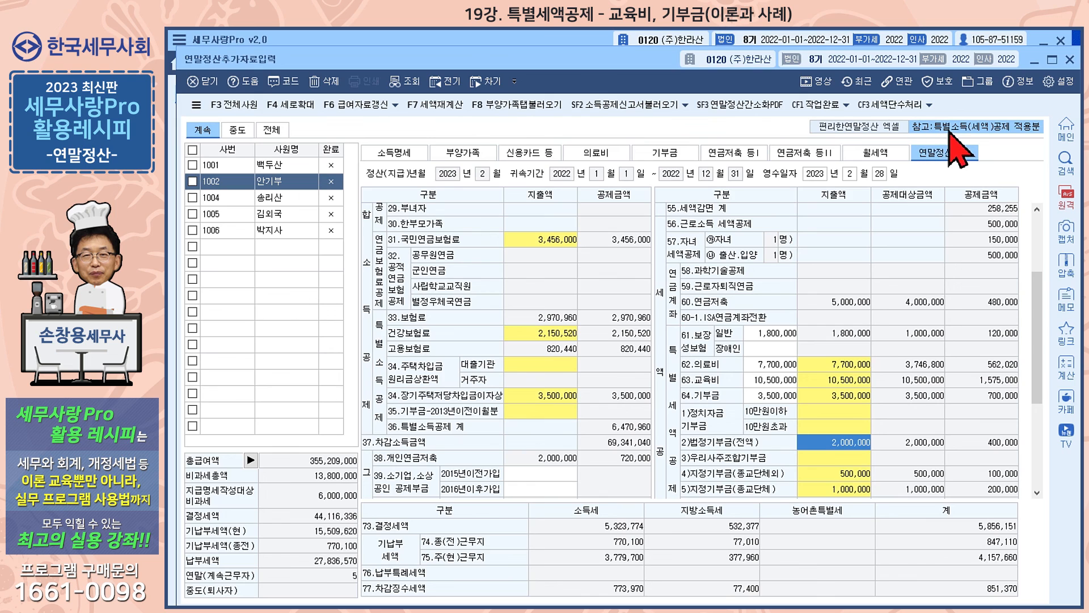
pyautogui.click(993, 129)
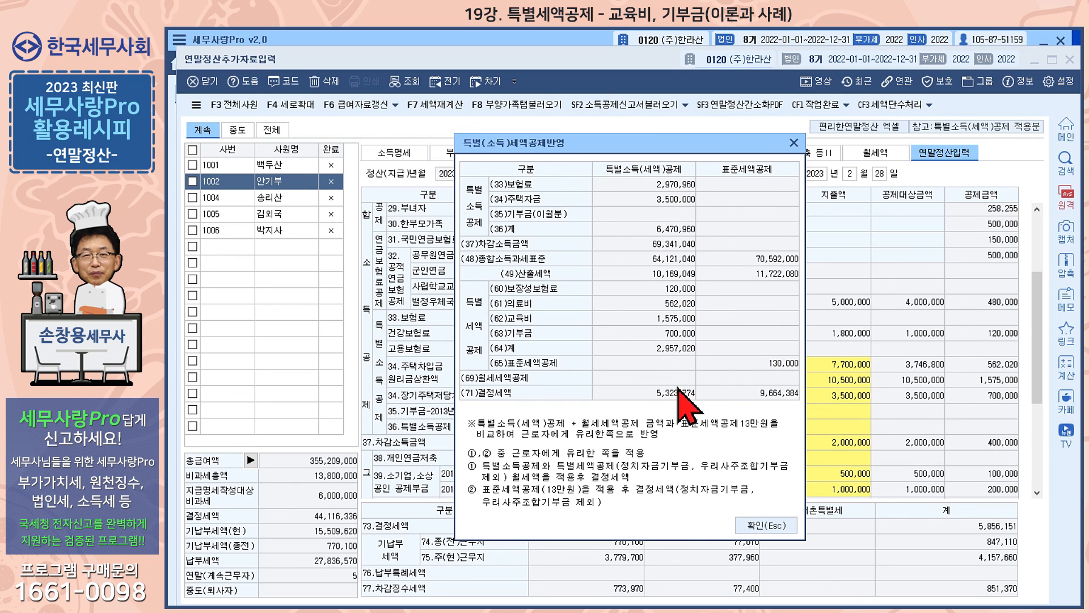
pyautogui.click(772, 525)
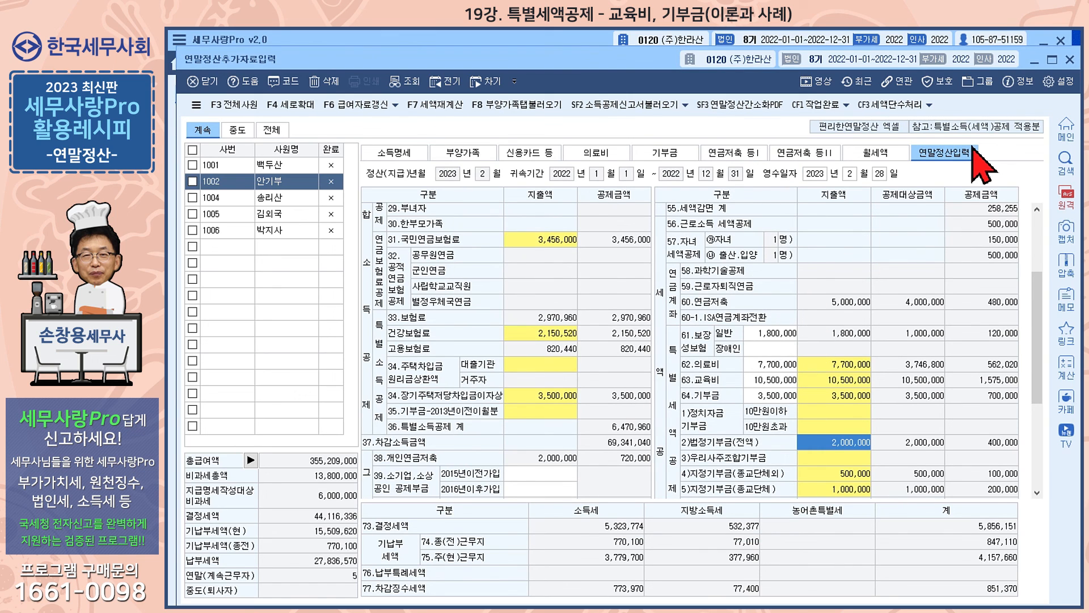